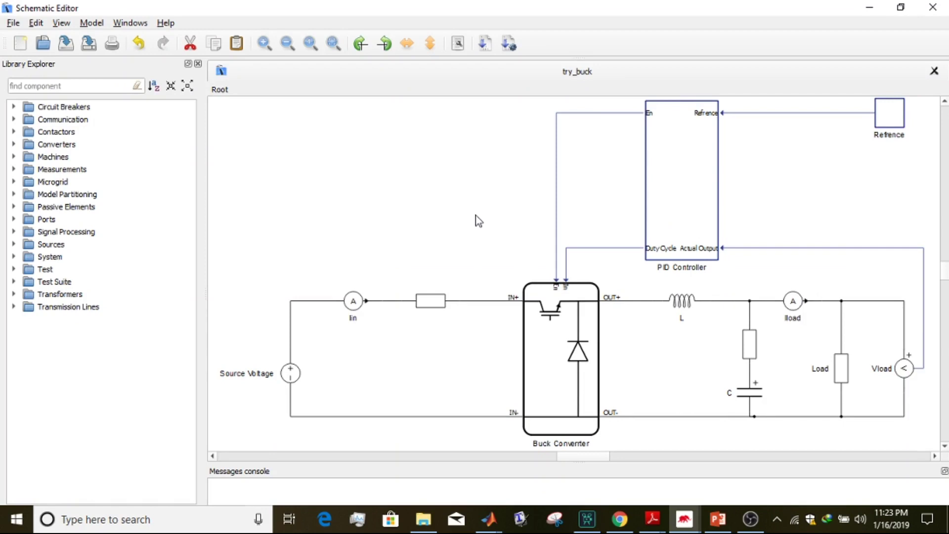
Inspect the Refrence and PID Controller subsystems, returning to the top-level schematic each time
double_click(888, 126)
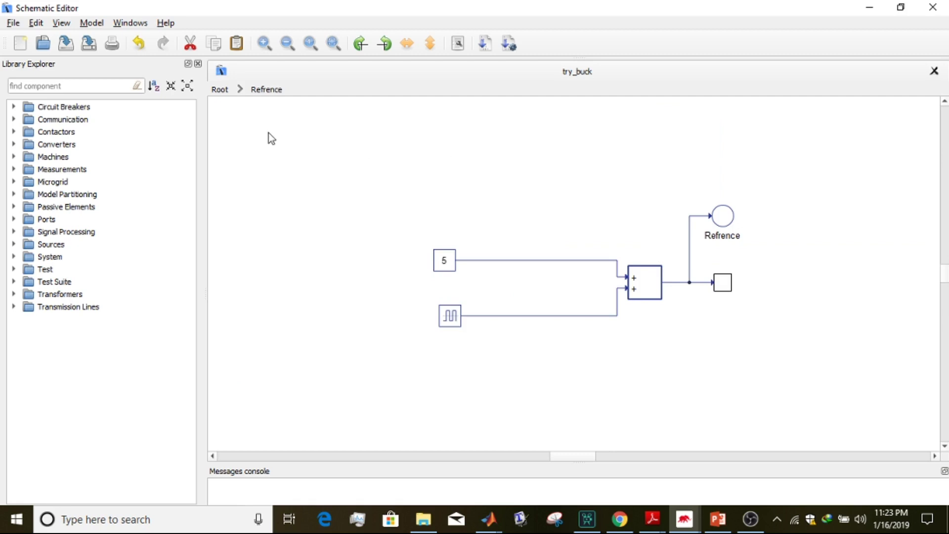
left_click(220, 90)
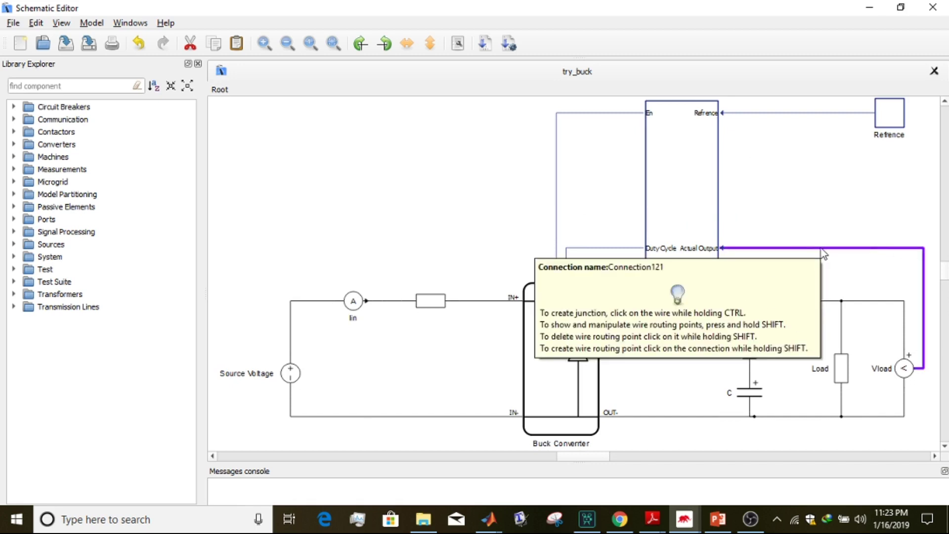
double_click(689, 184)
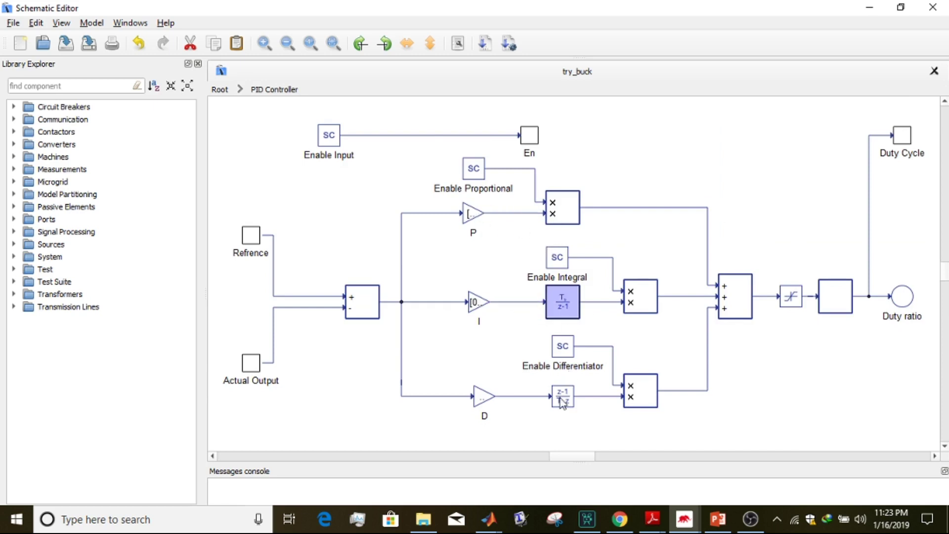
left_click(220, 89)
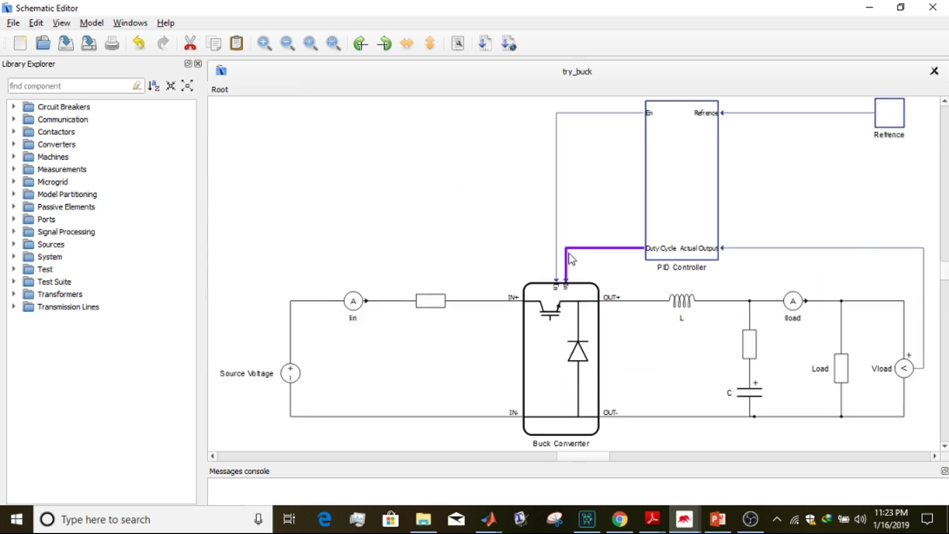
Compile the buck model, load it into HIL SCADA, and bring up the Sources settings
left_click(506, 47)
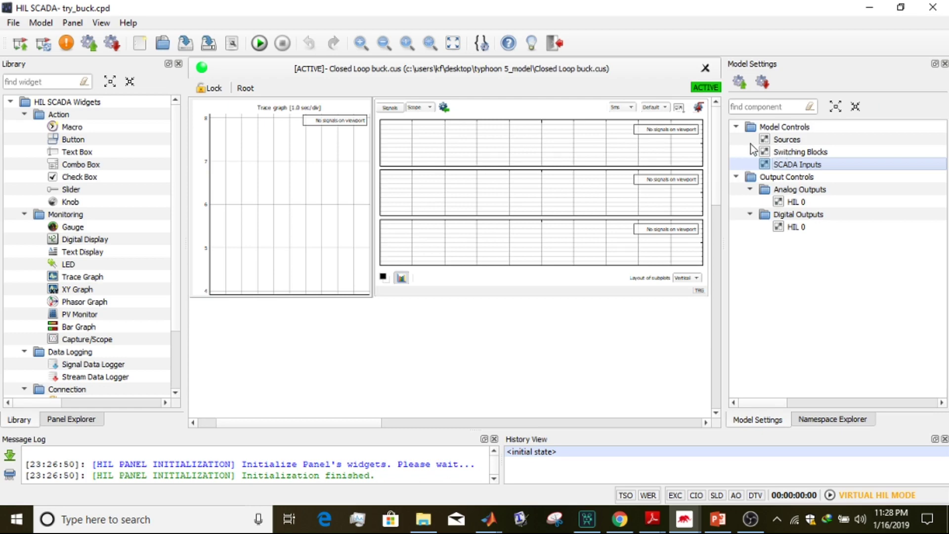
double_click(786, 139)
Set Source Voltage to a constant 10.0 V and close the Sources Settings dialog
left_click(477, 152)
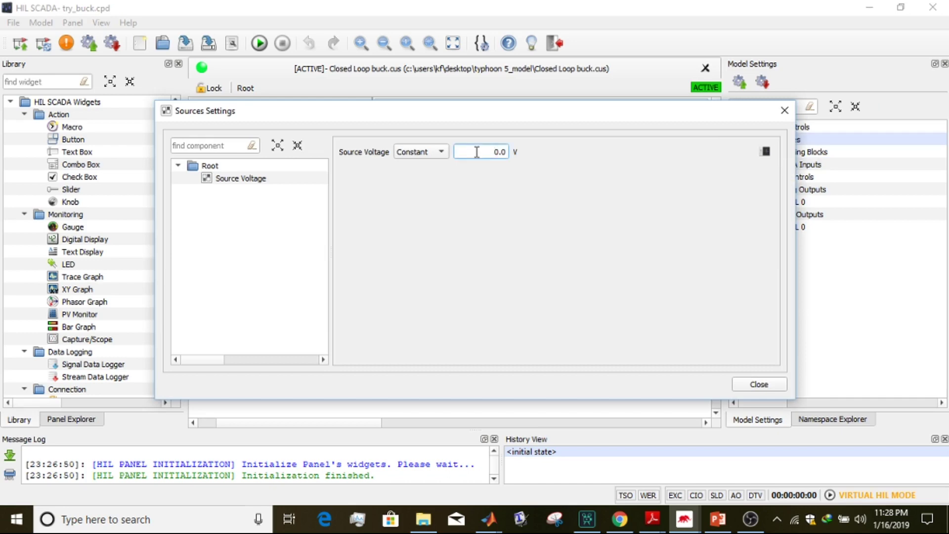
key("Return")
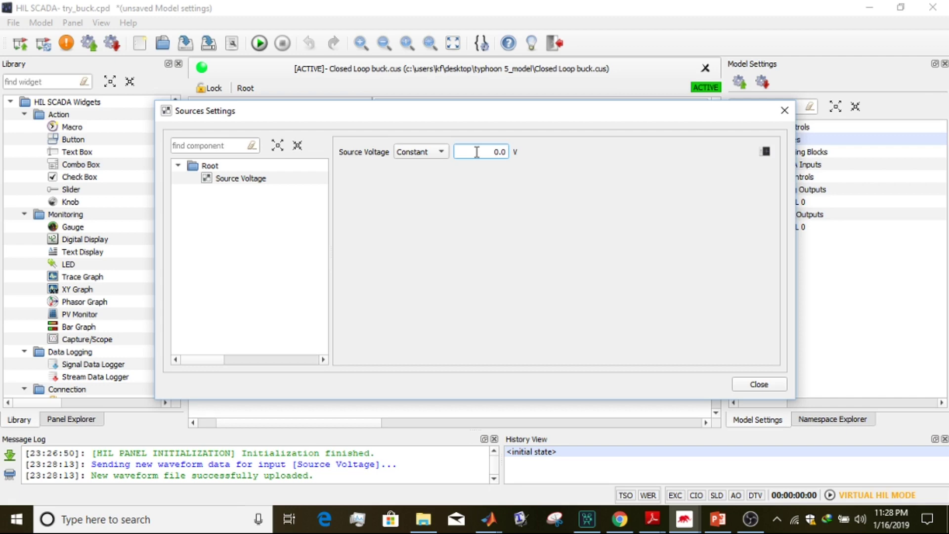
key("Left")
key("BackSpace")
key("Return")
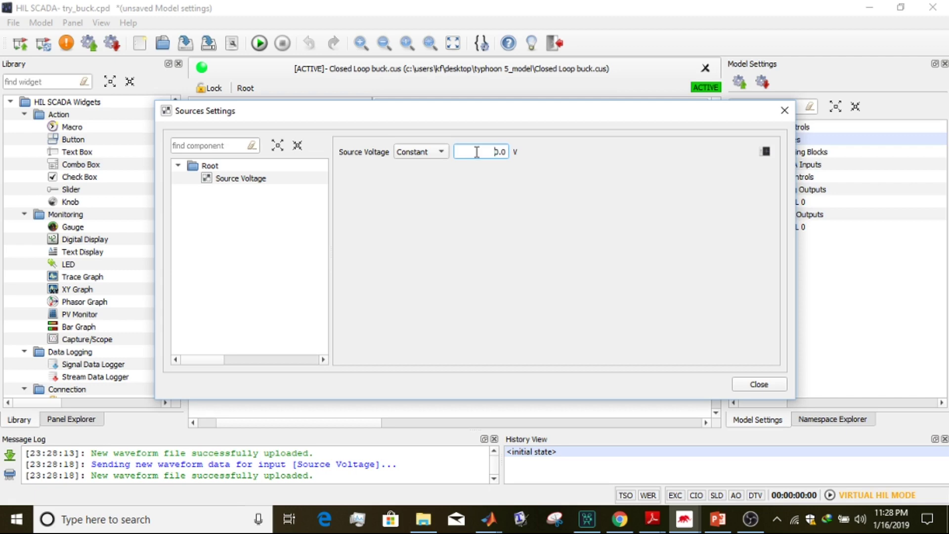
type("1")
key("Return")
left_click(786, 384)
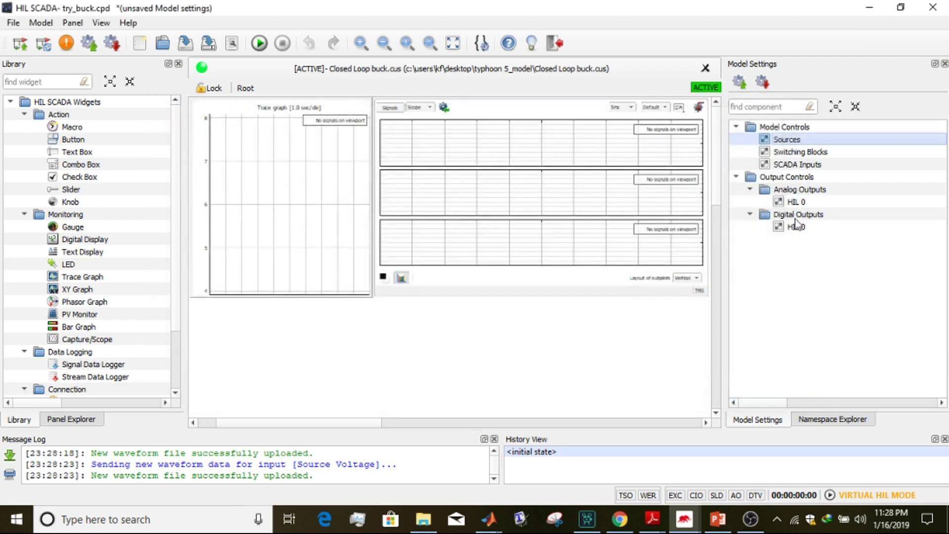
In SCADA Inputs settings, set the PID Controller's Enable Differentiator to 1.0
double_click(798, 165)
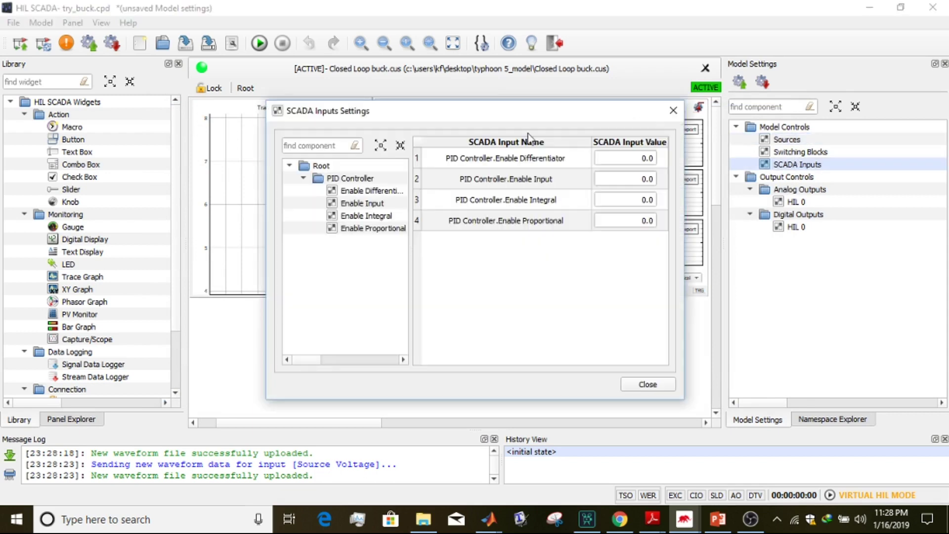
left_click(630, 156)
key("Delete")
type("1")
key("Return")
Correct the Enable Input value and set it to 1.0
left_click(639, 181)
key("Delete")
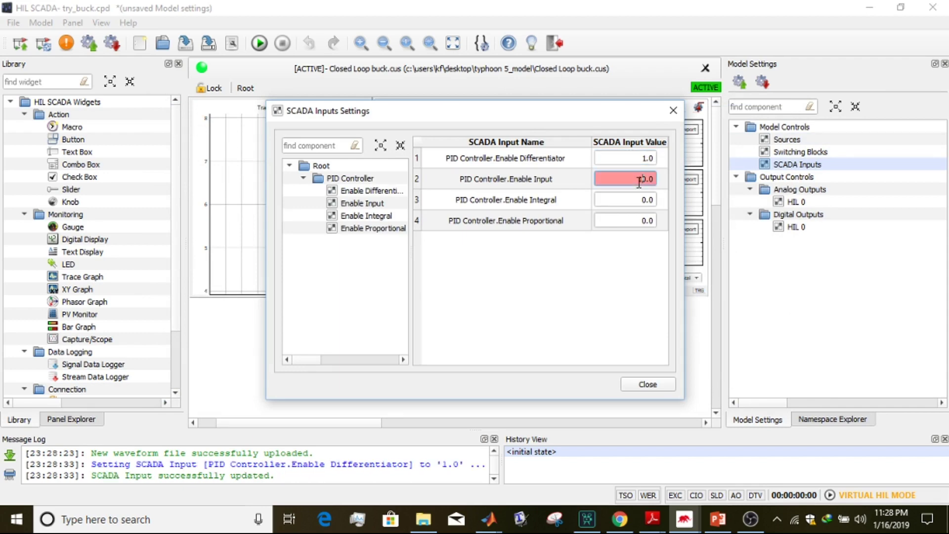
type("10")
key("Return")
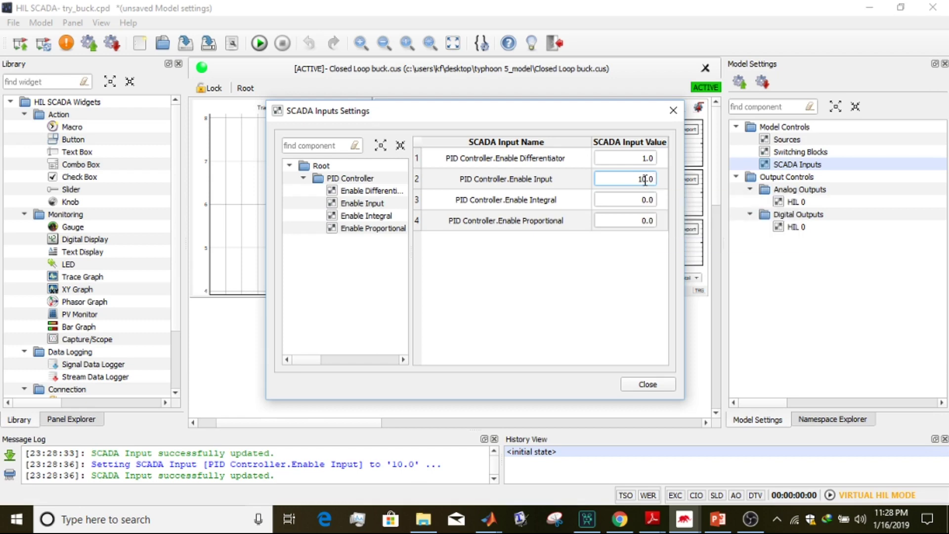
key("Delete")
key("Return")
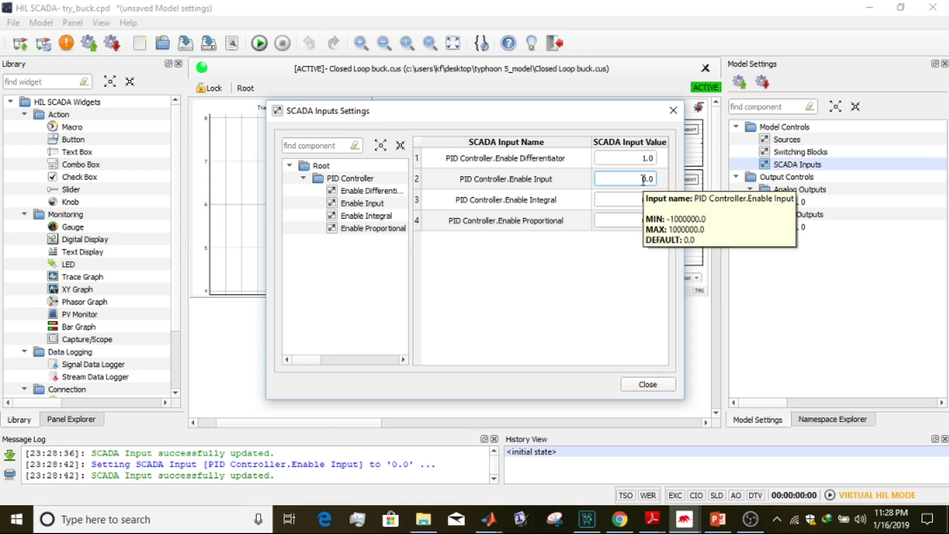
left_click(643, 179)
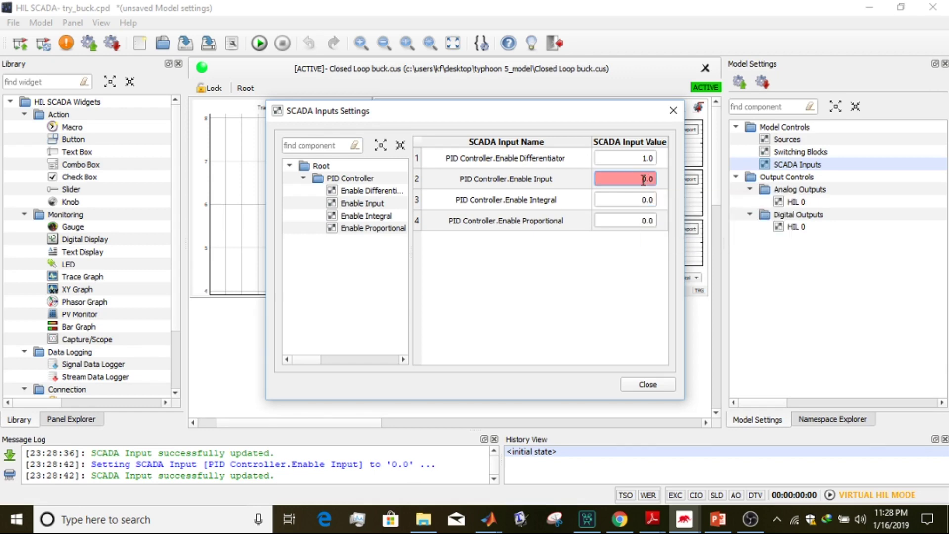
key("Delete")
type("1")
key("Return")
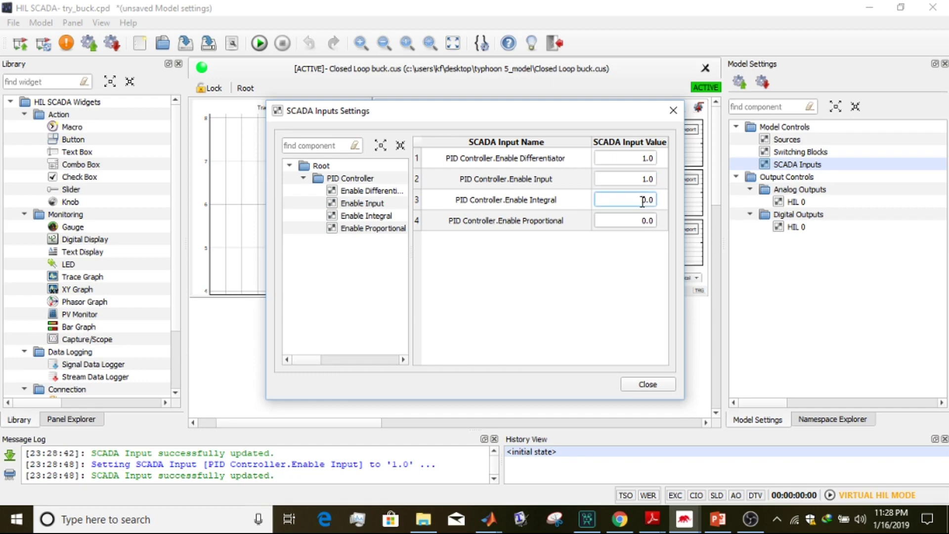
Set Enable Integral and Enable Proportional to 1.0, then close the SCADA Inputs settings
left_click(642, 200)
type("1")
key("Return")
left_click(641, 225)
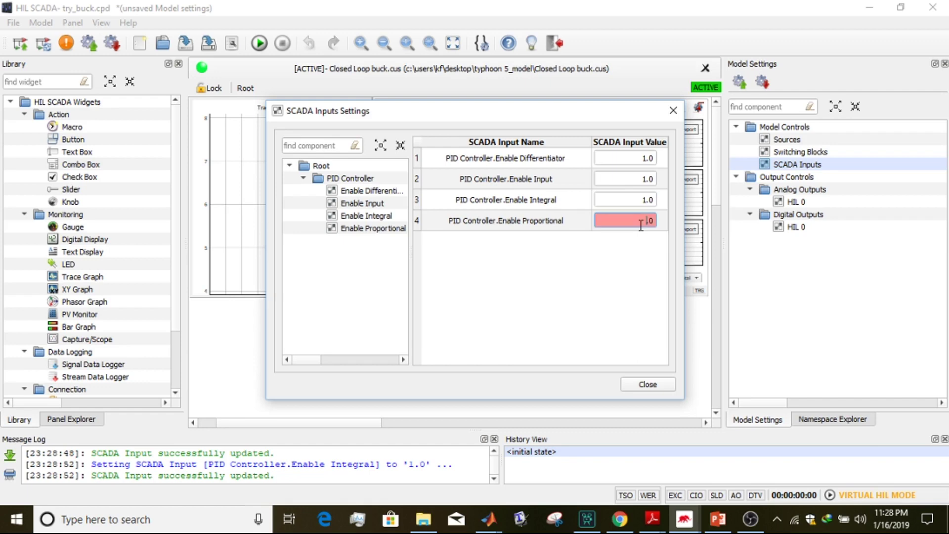
type("1")
key("Return")
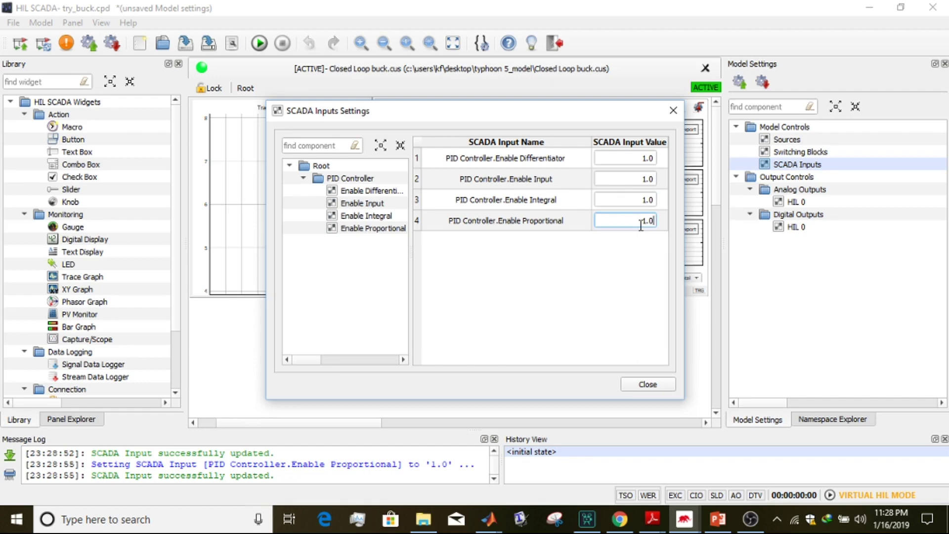
left_click(642, 387)
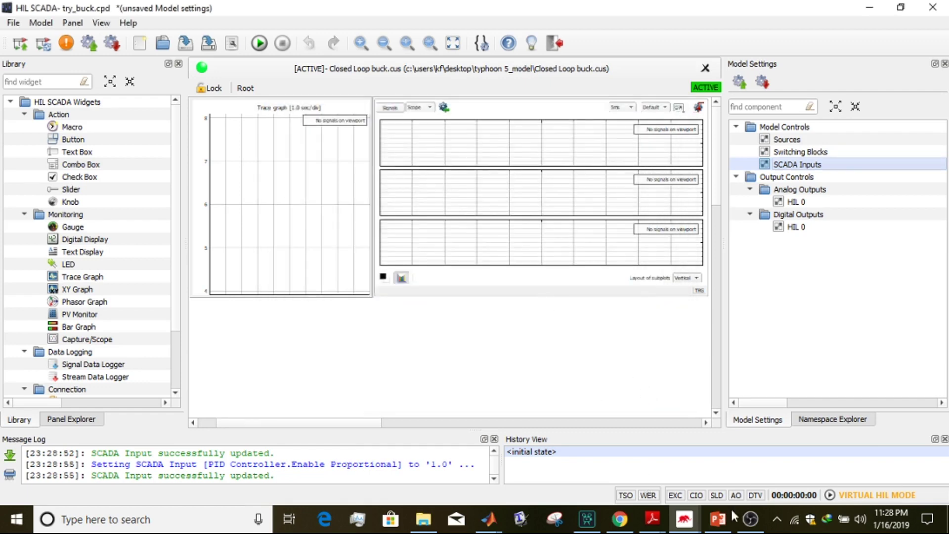
left_click(750, 519)
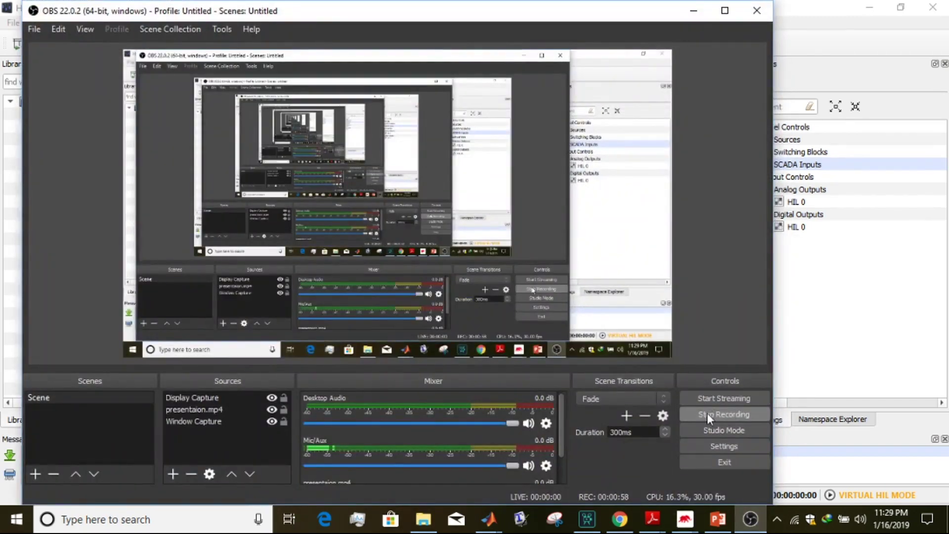
left_click(707, 413)
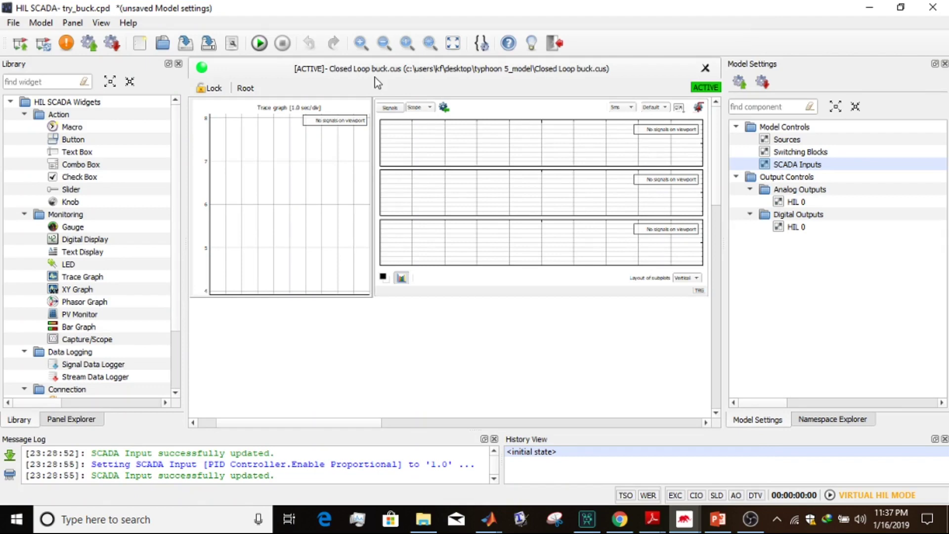
left_click(259, 43)
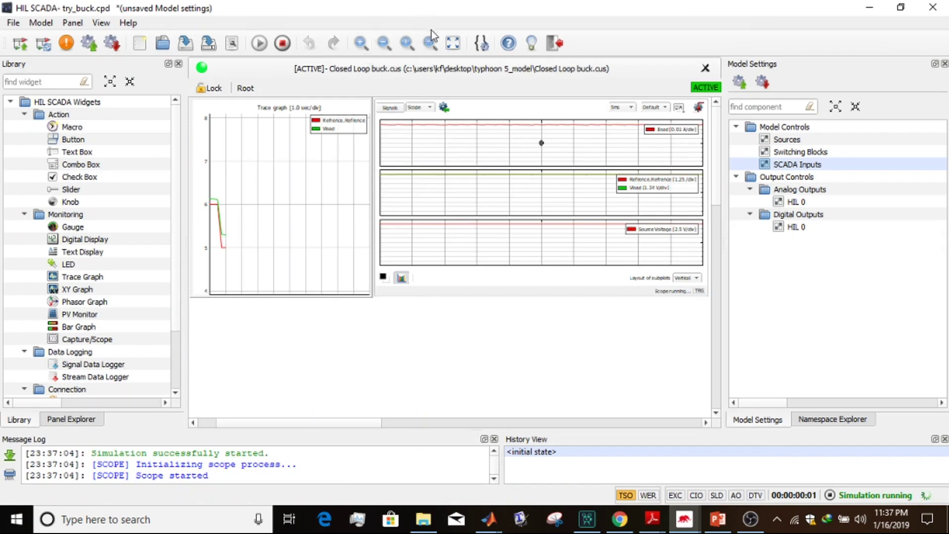
Zoom the panel in twice and scroll right to bring the running scope into view
left_click(362, 44)
left_click(363, 44)
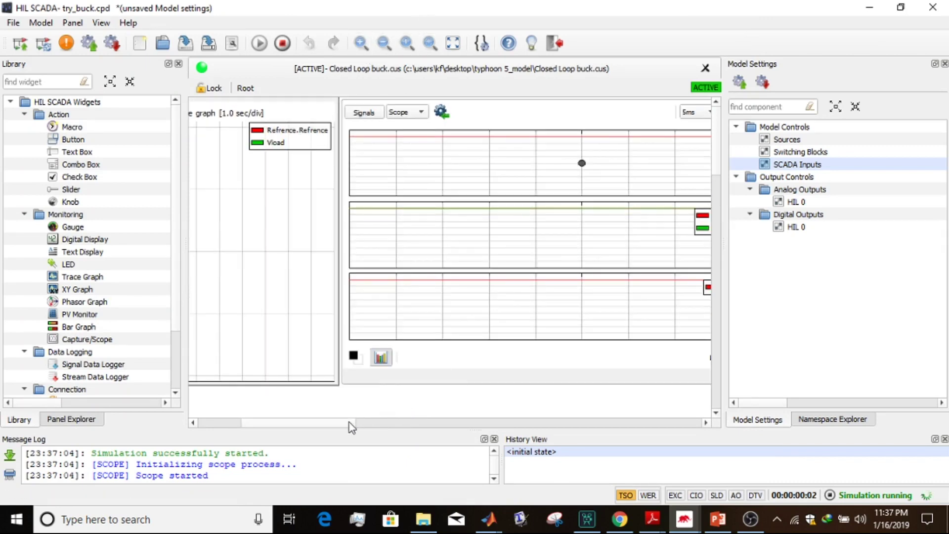
left_click_drag(351, 423, 376, 423)
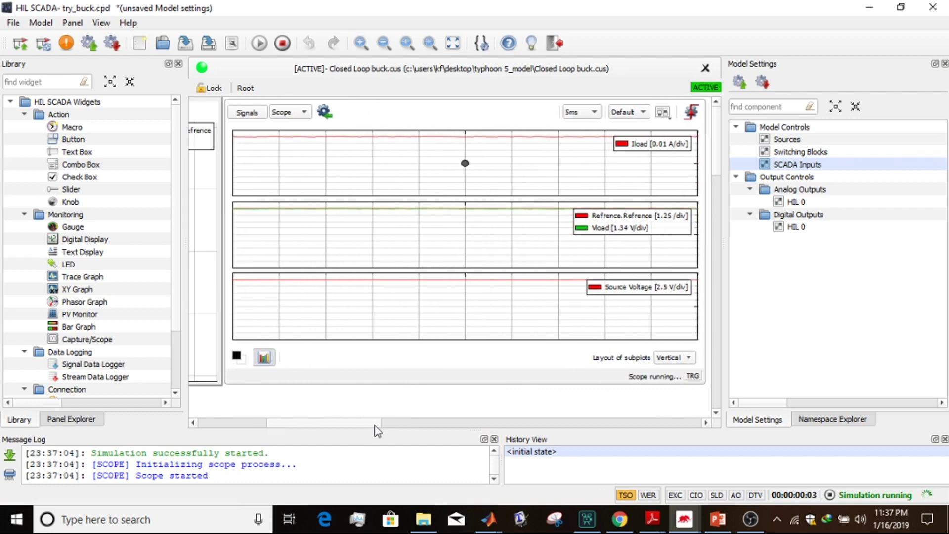
Review the scope's signal list, then close it
left_click(257, 113)
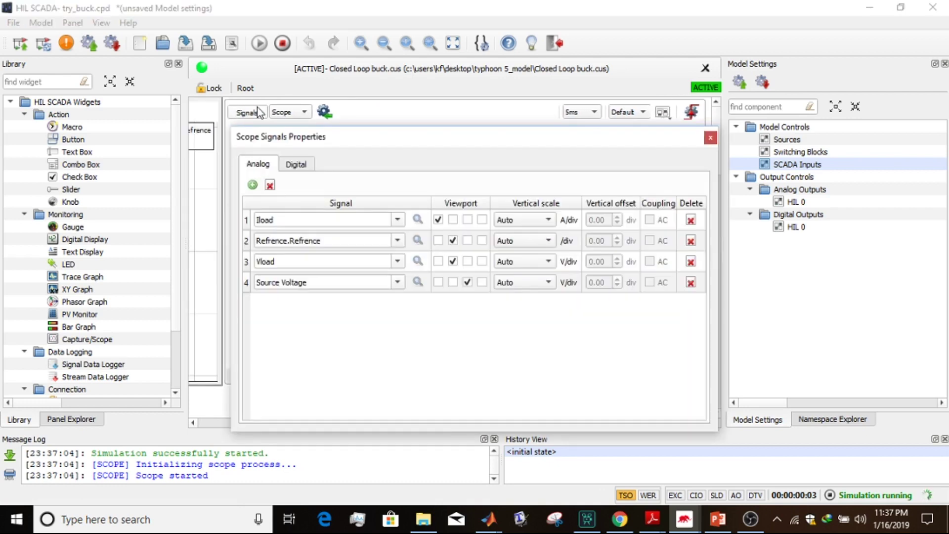
left_click(710, 138)
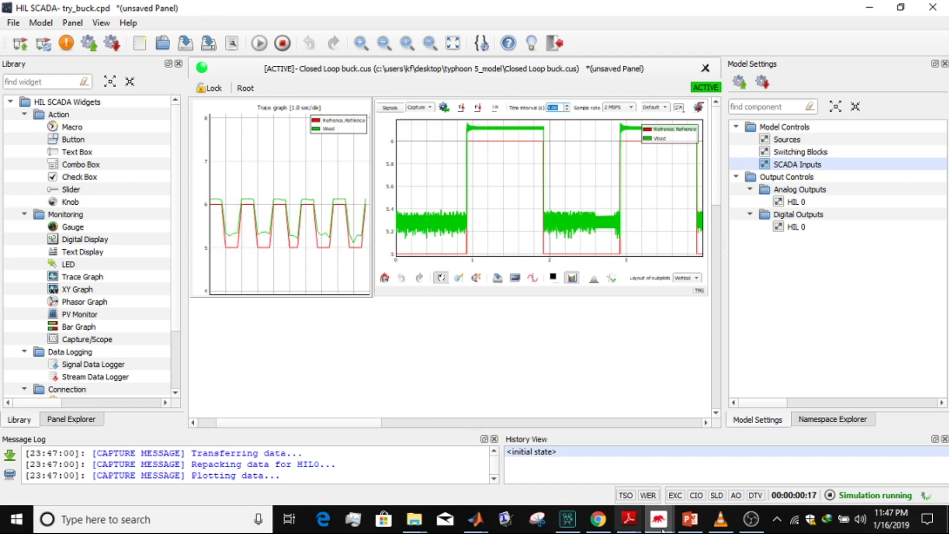
Preview the open Typhoon windows from the taskbar icon
mouse_move(659, 519)
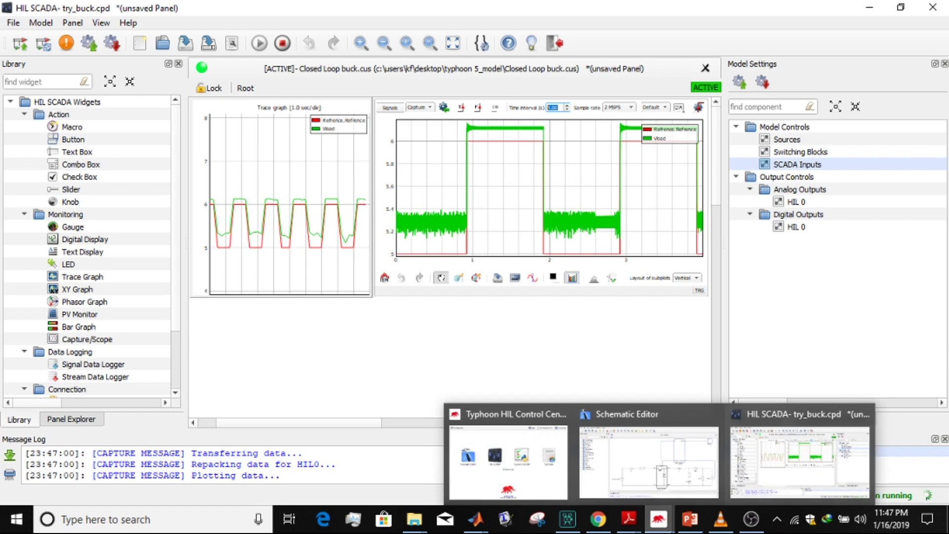